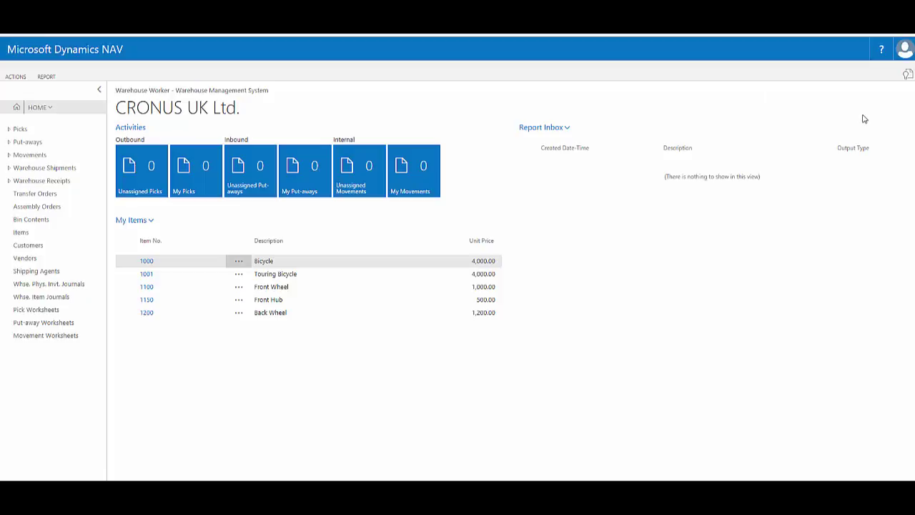
- Change the Role Centre in My Settings to Bookkeeper and confirm with OK
{"action": "left_click", "coordinate": [905, 51]}
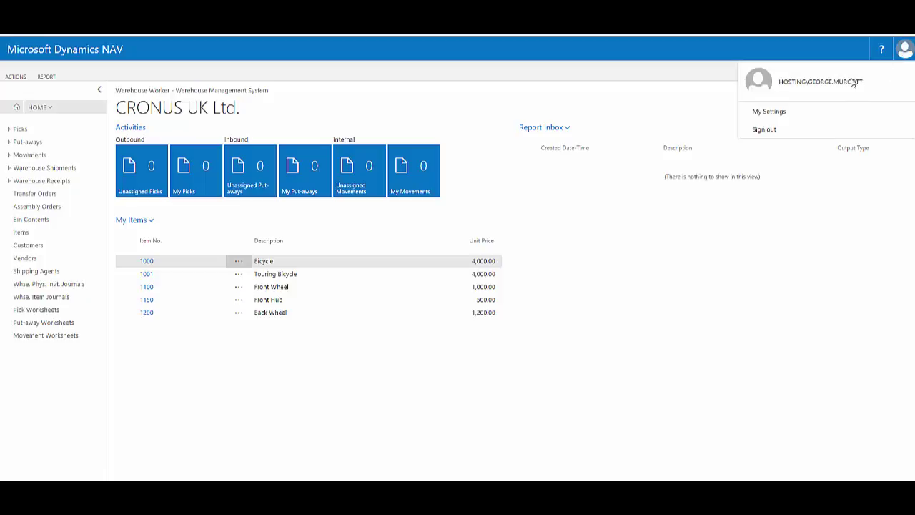
{"action": "left_click", "coordinate": [769, 112]}
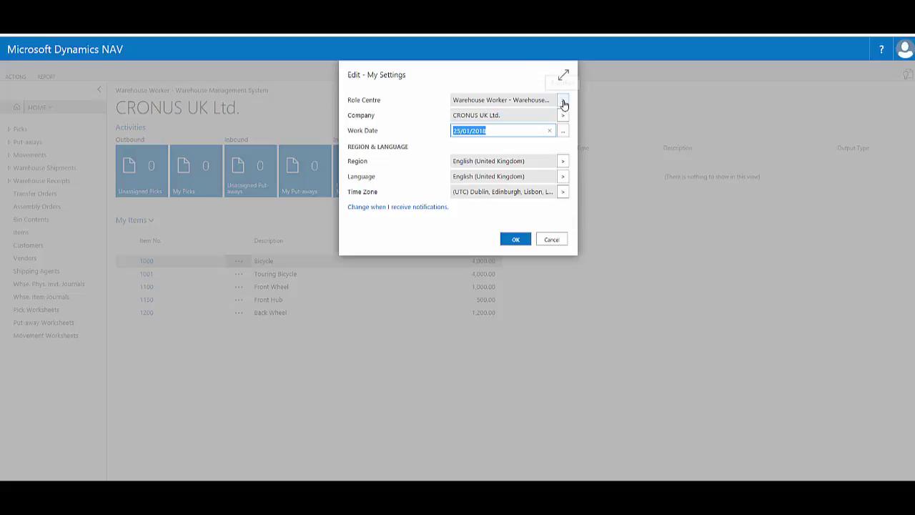
{"action": "left_click", "coordinate": [564, 101]}
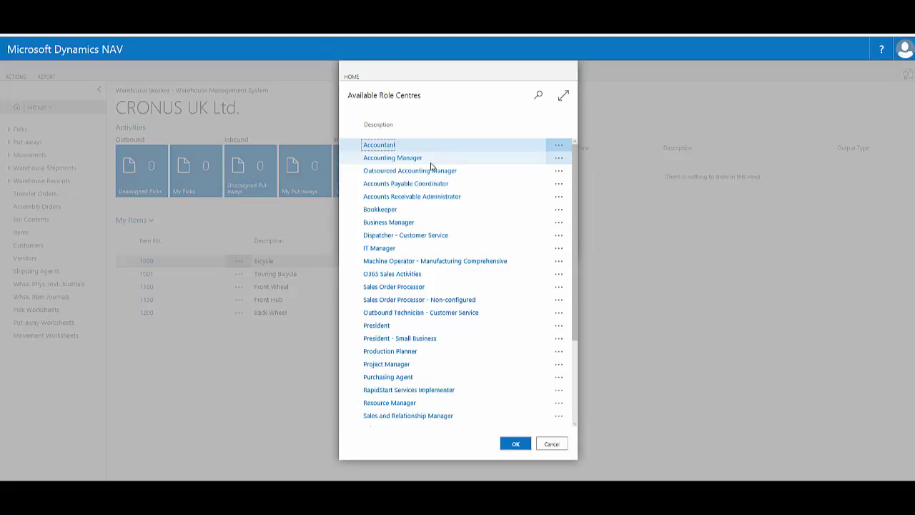
{"action": "left_click", "coordinate": [379, 212]}
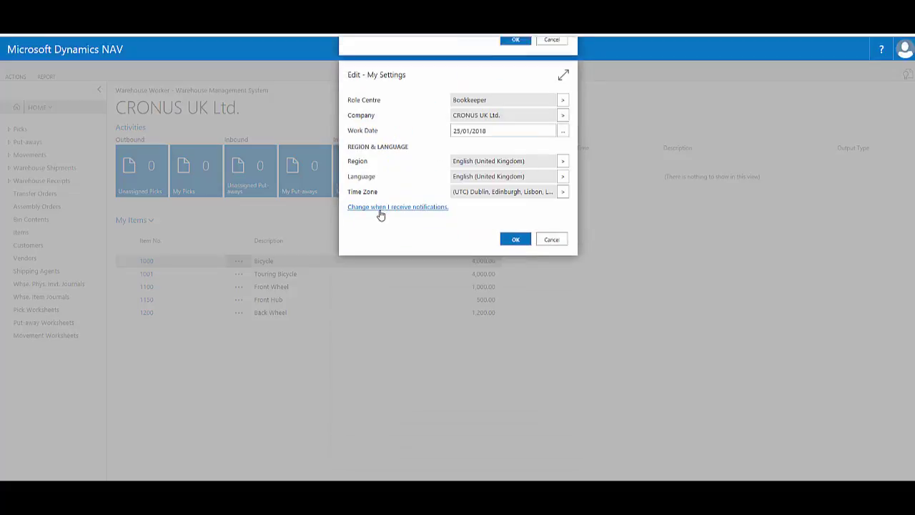
{"action": "left_click", "coordinate": [516, 240]}
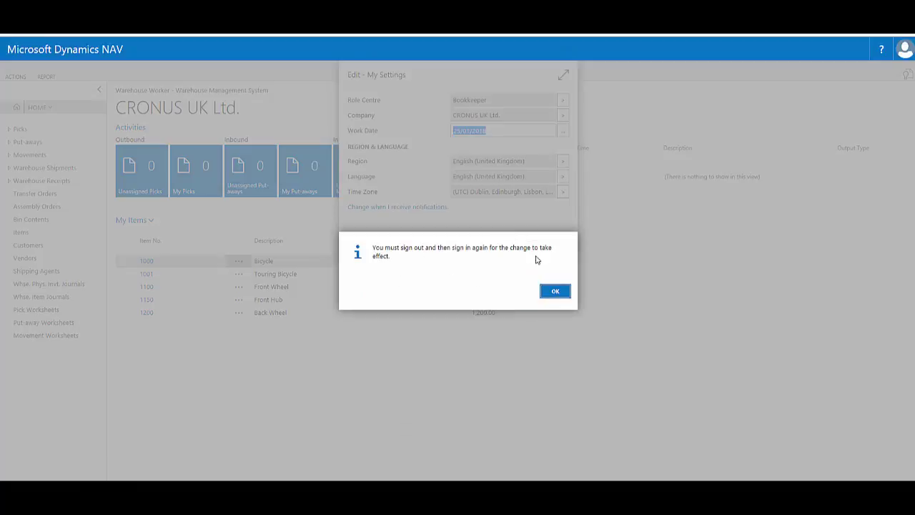
- Acknowledge the sign-out-required message and sign out so the Bookkeeper role applies
{"action": "left_click", "coordinate": [551, 295]}
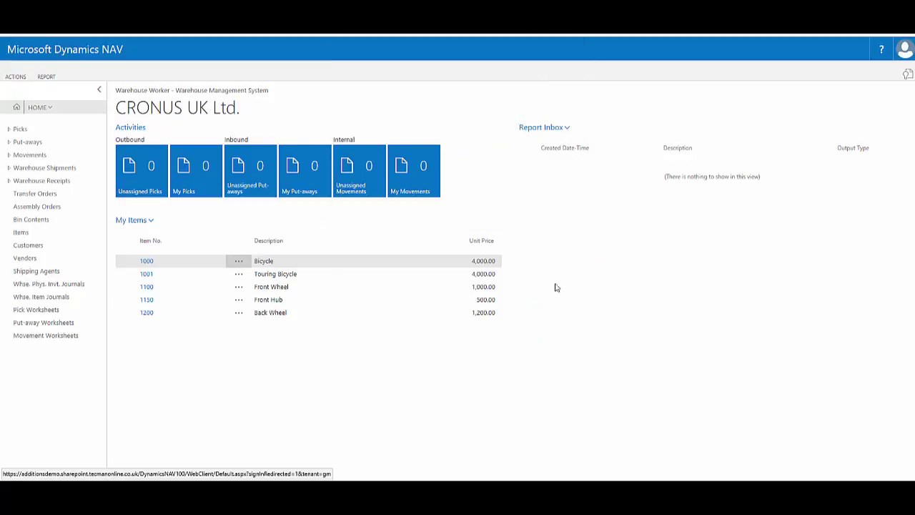
{"action": "left_click", "coordinate": [904, 50]}
{"action": "left_click", "coordinate": [760, 134]}
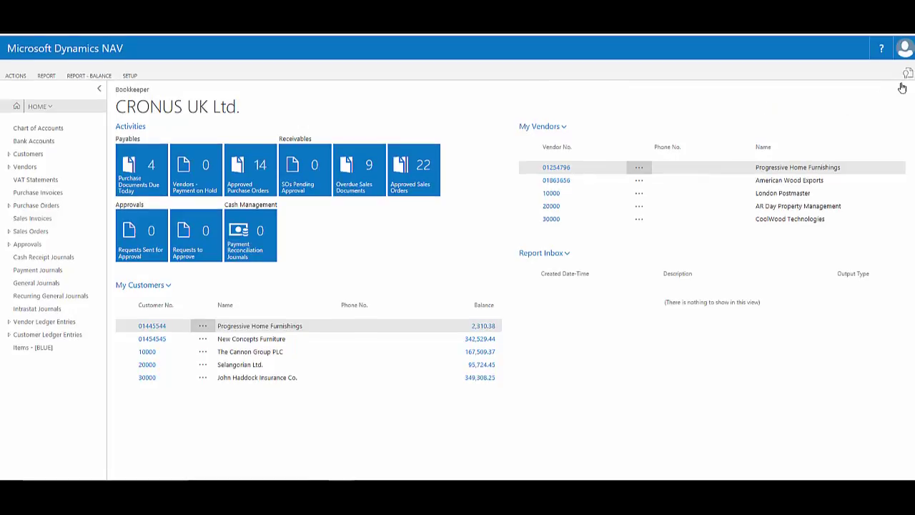
- Change the Company in My Settings to CRONUS_TESTING and confirm with OK
{"action": "left_click", "coordinate": [906, 50]}
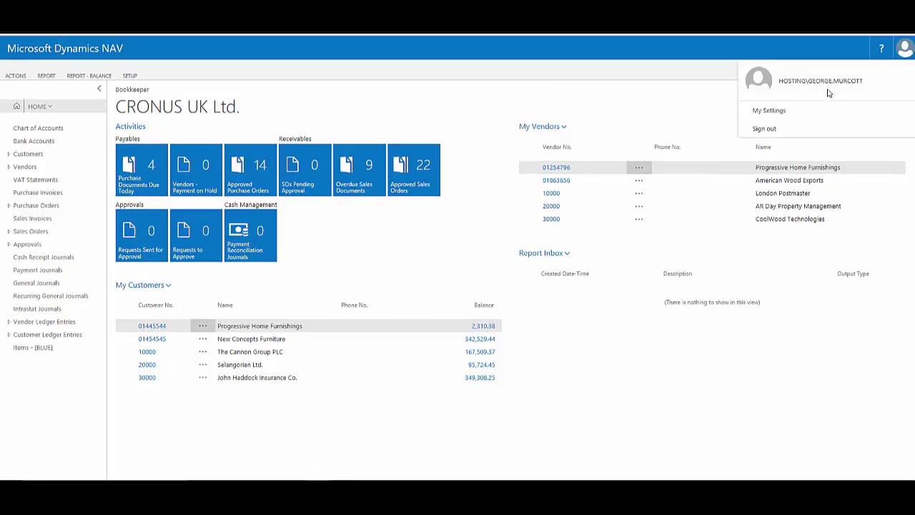
{"action": "left_click", "coordinate": [771, 111]}
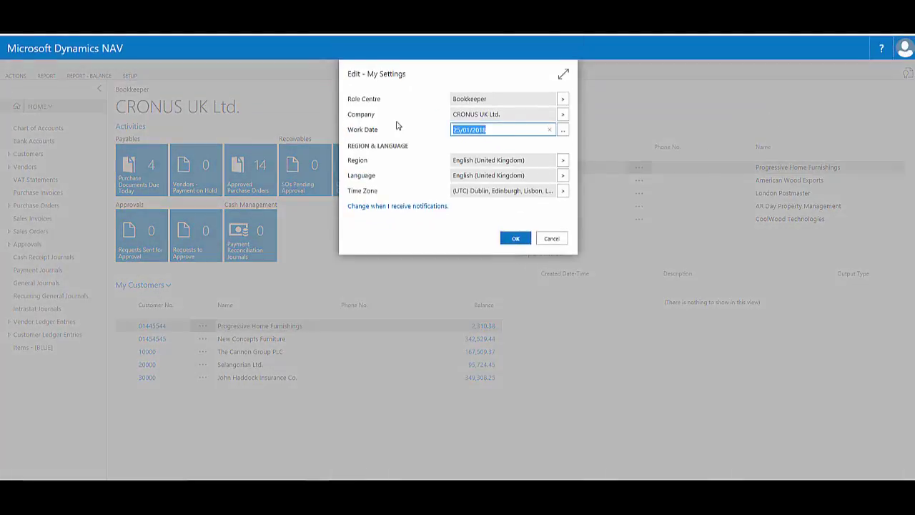
{"action": "left_click", "coordinate": [562, 119]}
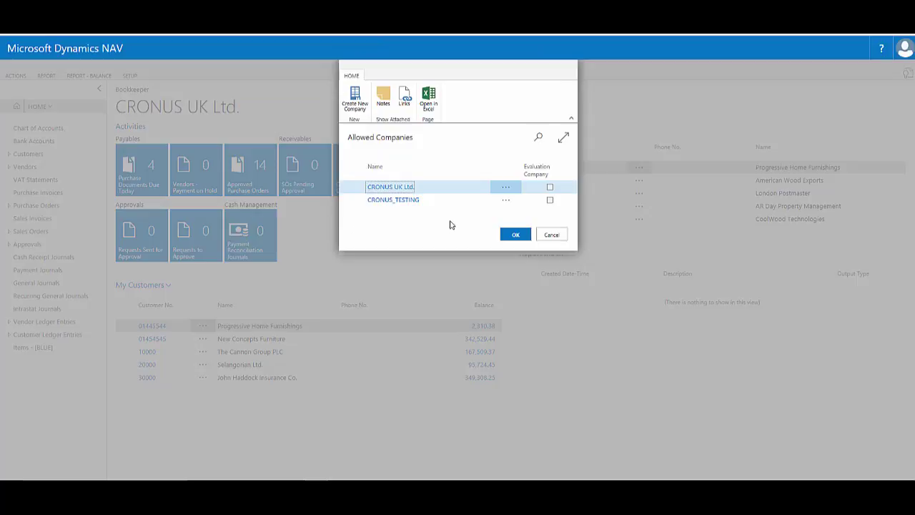
{"action": "left_click", "coordinate": [385, 202]}
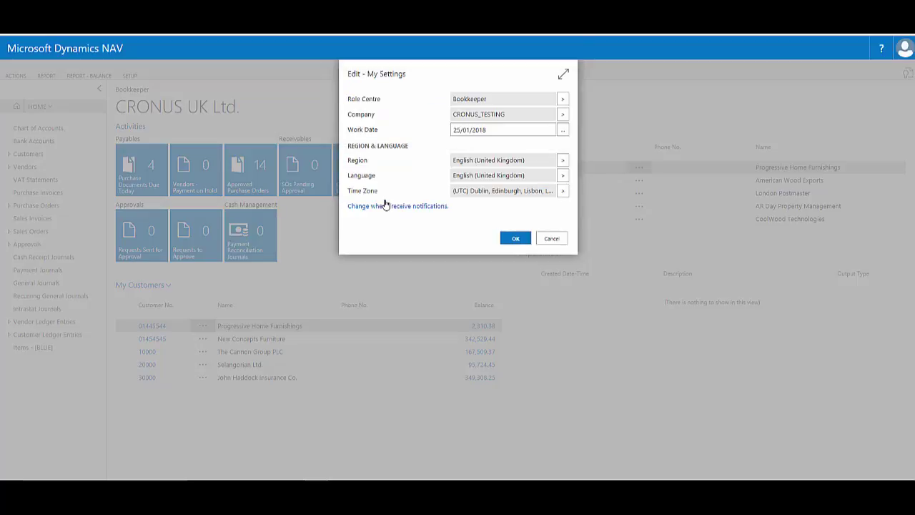
{"action": "left_click", "coordinate": [513, 240]}
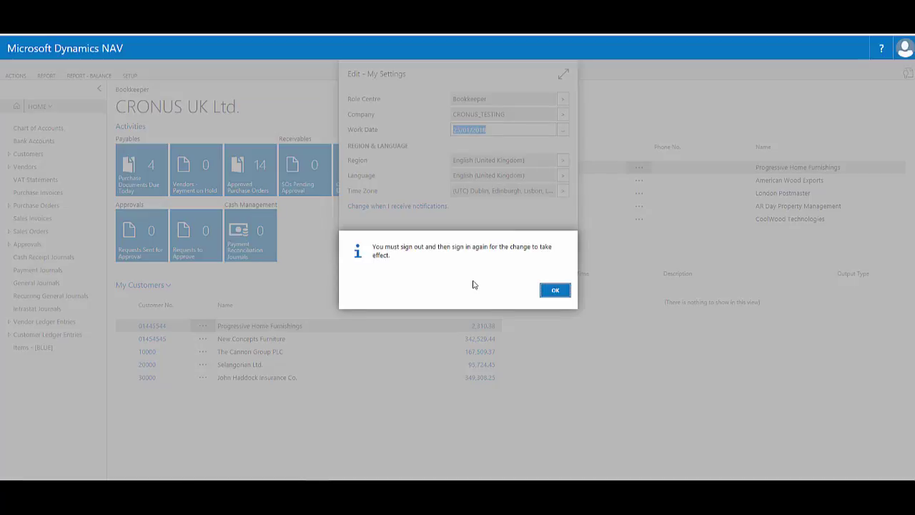
- Acknowledge the sign-out message, sign out, and reopen the user account menu after signing in
{"action": "left_click", "coordinate": [547, 291]}
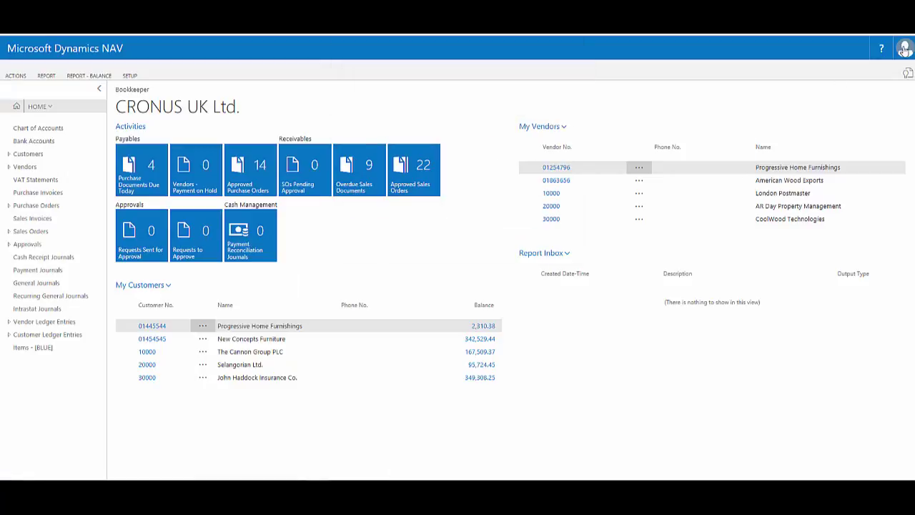
{"action": "left_click", "coordinate": [905, 49]}
{"action": "left_click", "coordinate": [760, 129]}
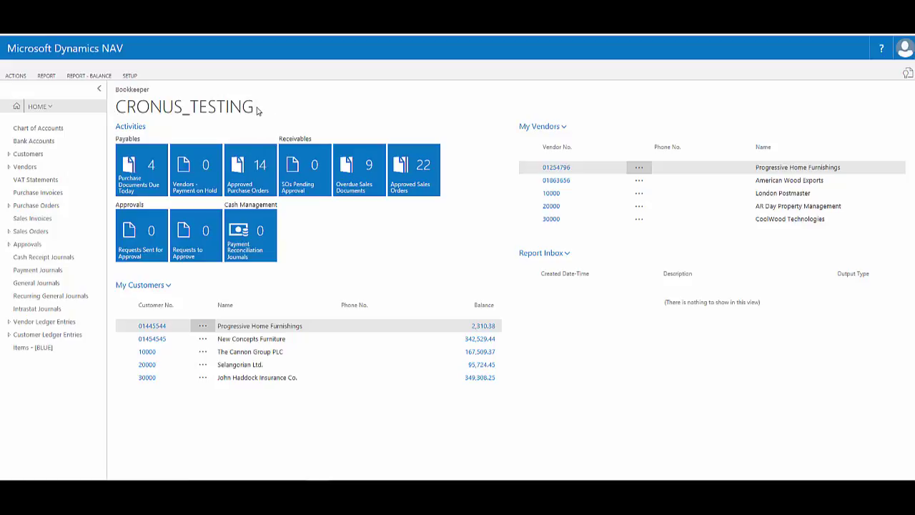
{"action": "left_click", "coordinate": [904, 47]}
- Set the Work Date in My Settings to 5 December 2016 via the calendar and save
{"action": "left_click", "coordinate": [769, 111]}
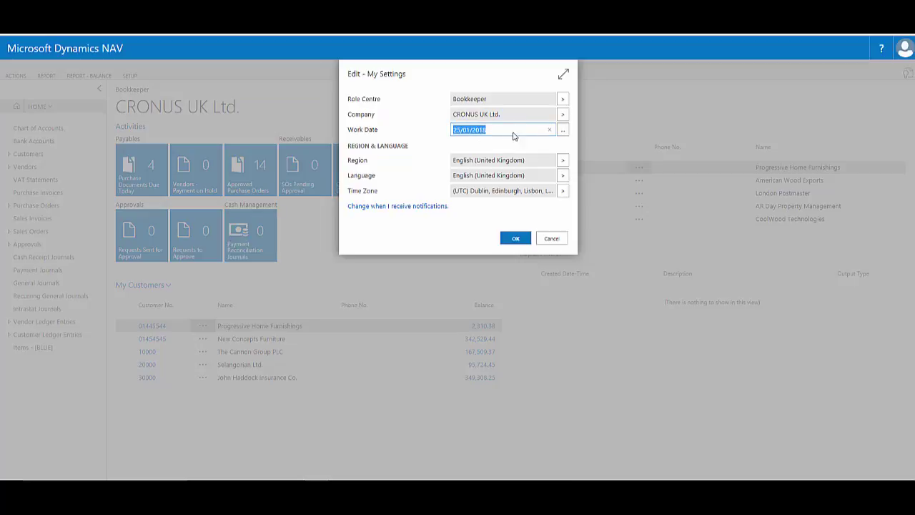
{"action": "left_click", "coordinate": [500, 133]}
{"action": "left_click", "coordinate": [562, 132]}
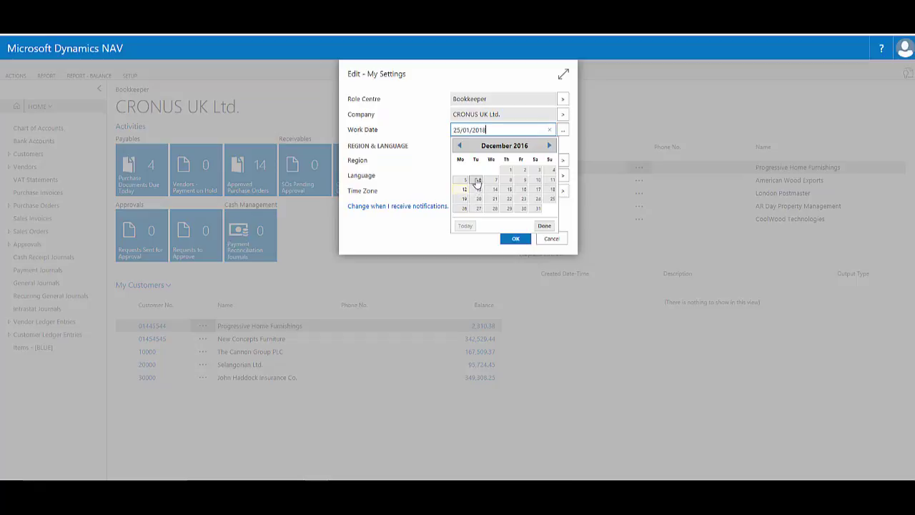
{"action": "left_click", "coordinate": [469, 181]}
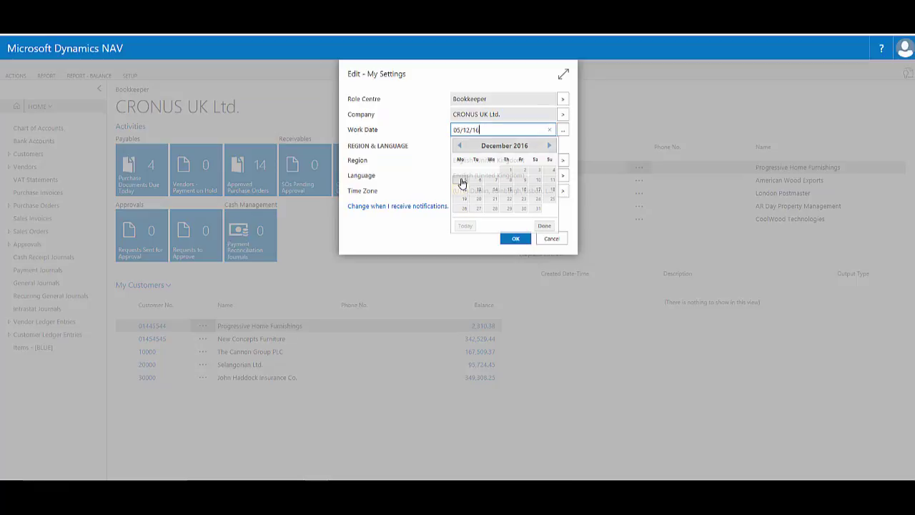
{"action": "left_click", "coordinate": [512, 240]}
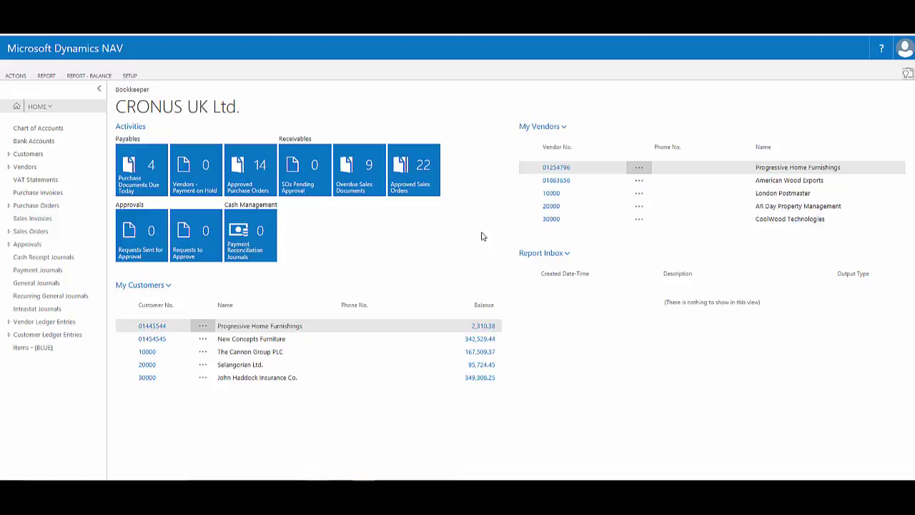
- Create new sales order 1004 from the Sales Orders list, then close it and return home
{"action": "left_click", "coordinate": [30, 231]}
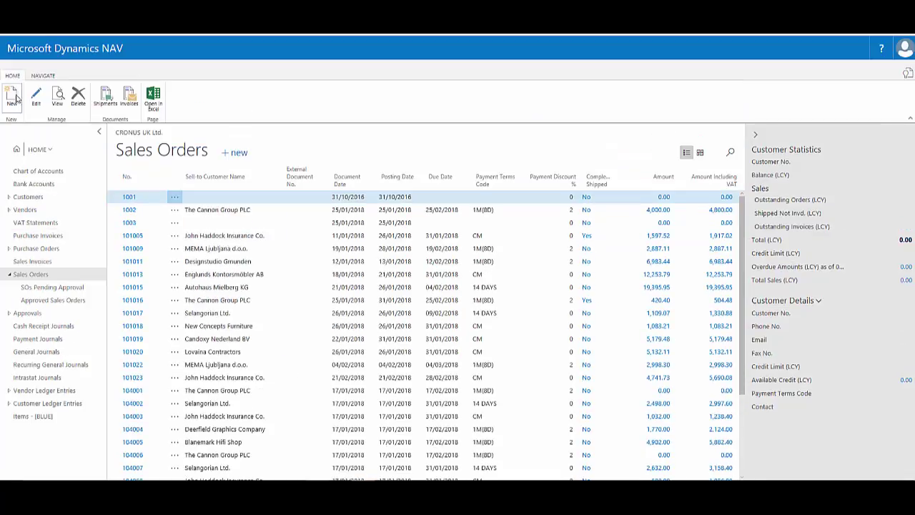
{"action": "left_click", "coordinate": [12, 96]}
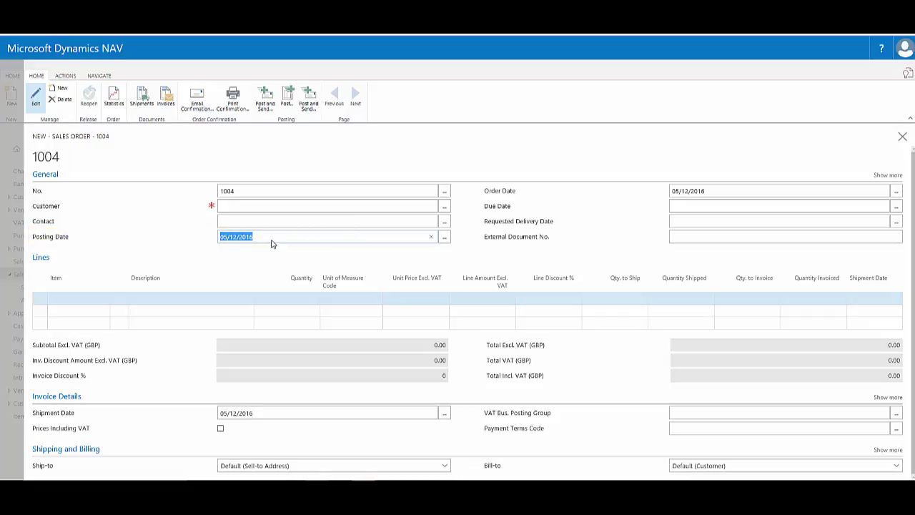
{"action": "left_click", "coordinate": [903, 136]}
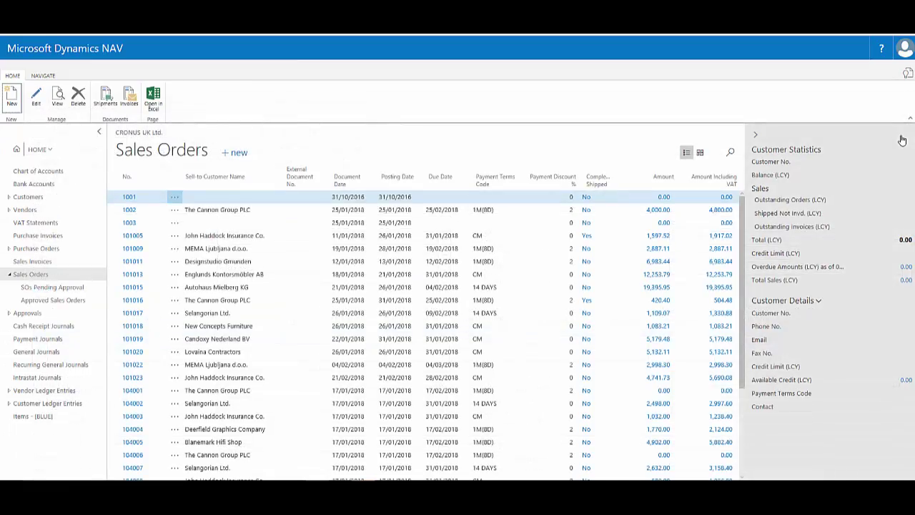
{"action": "left_click", "coordinate": [16, 149]}
{"action": "left_click", "coordinate": [904, 47]}
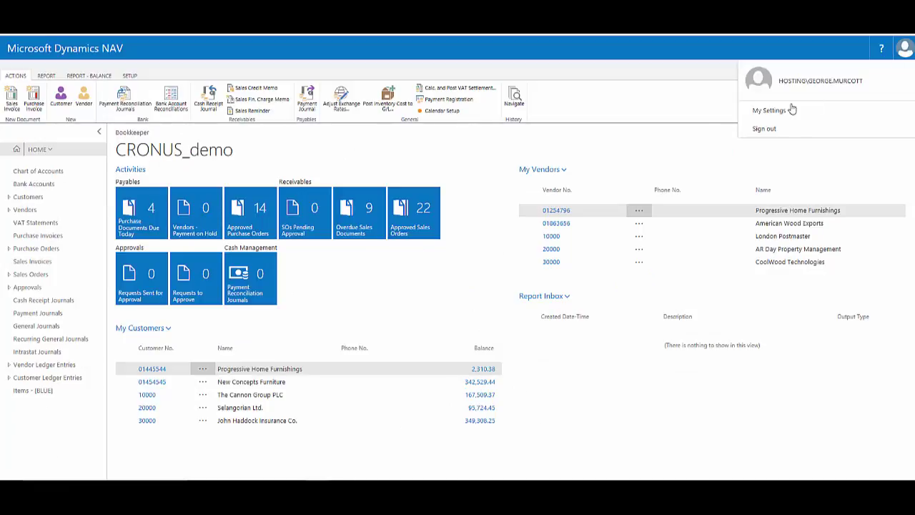
{"action": "left_click", "coordinate": [772, 111]}
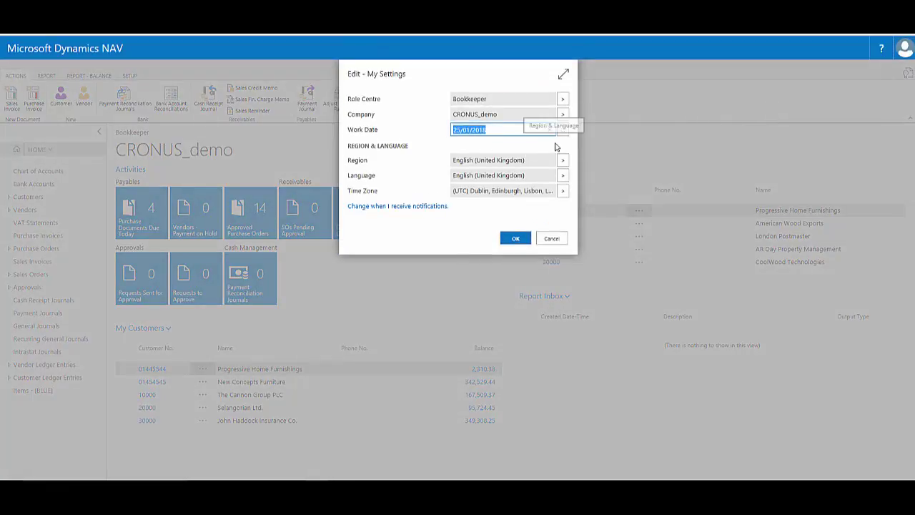
{"action": "mouse_move", "coordinate": [500, 129]}
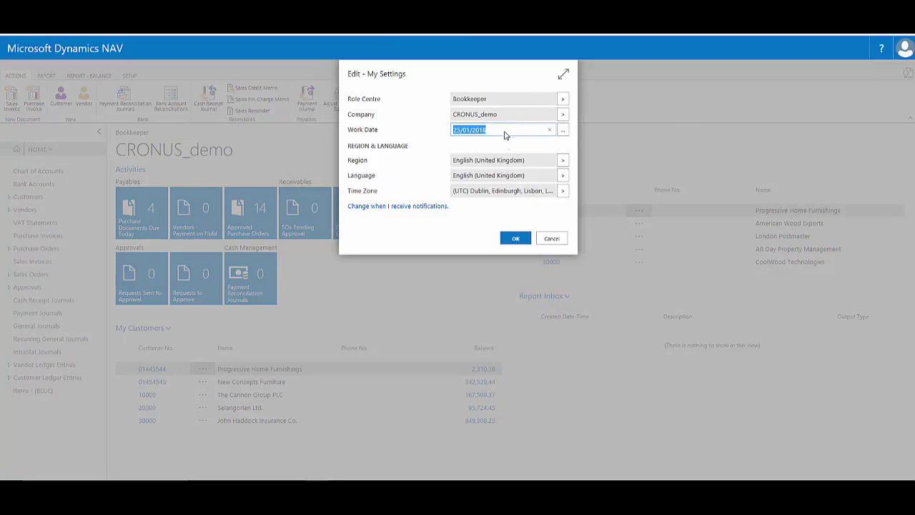
{"action": "left_click", "coordinate": [549, 241]}
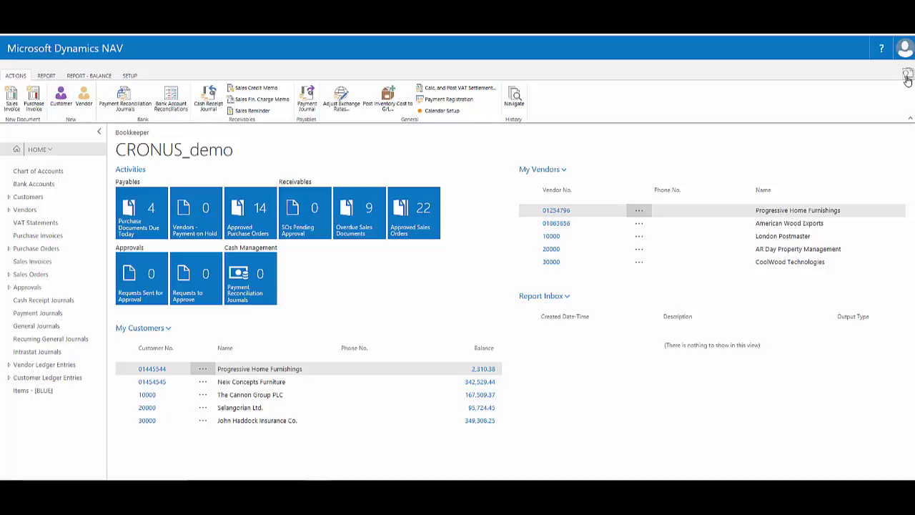
{"action": "left_click", "coordinate": [908, 75]}
{"action": "type", "text": "user se"}
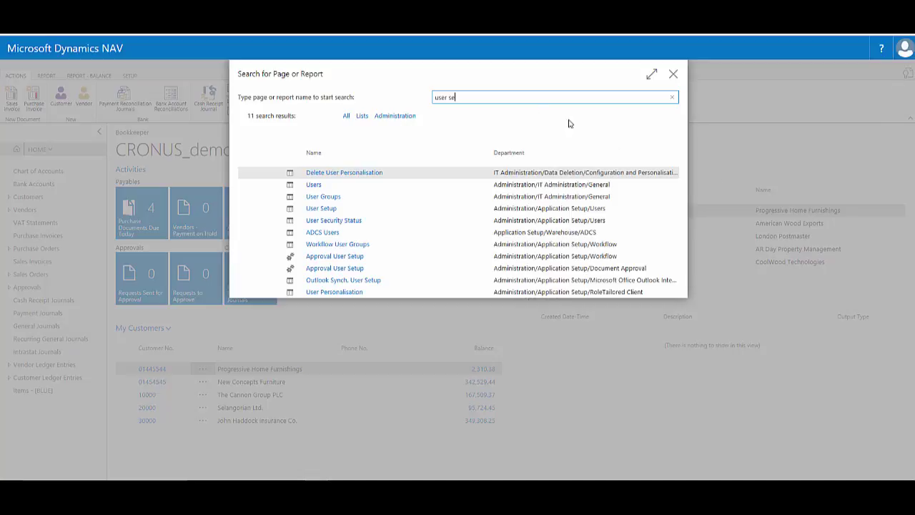
{"action": "left_click", "coordinate": [321, 208]}
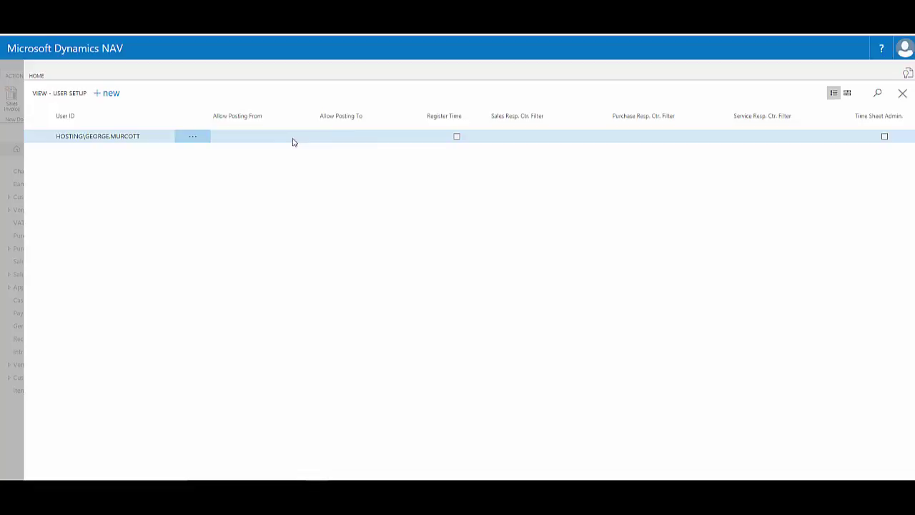
{"action": "left_click", "coordinate": [903, 96]}
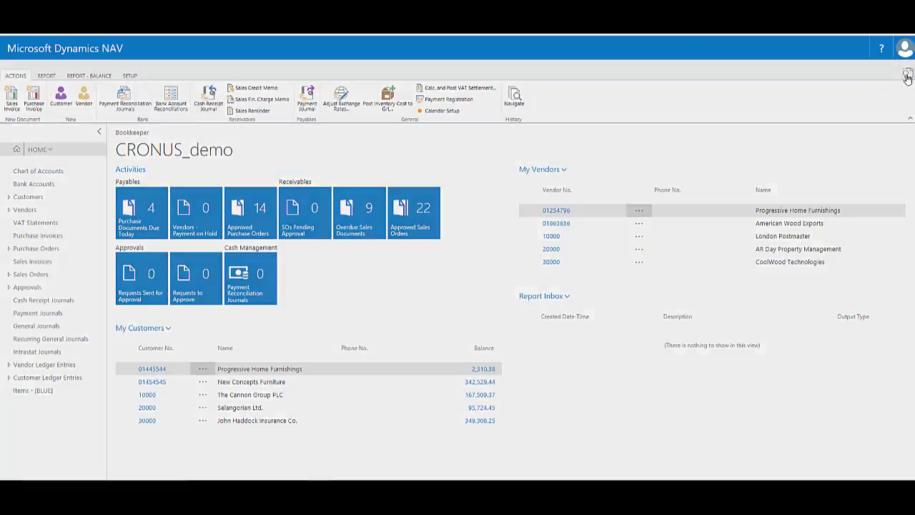
{"action": "left_click", "coordinate": [906, 75]}
{"action": "type", "text": "gen ledge set"}
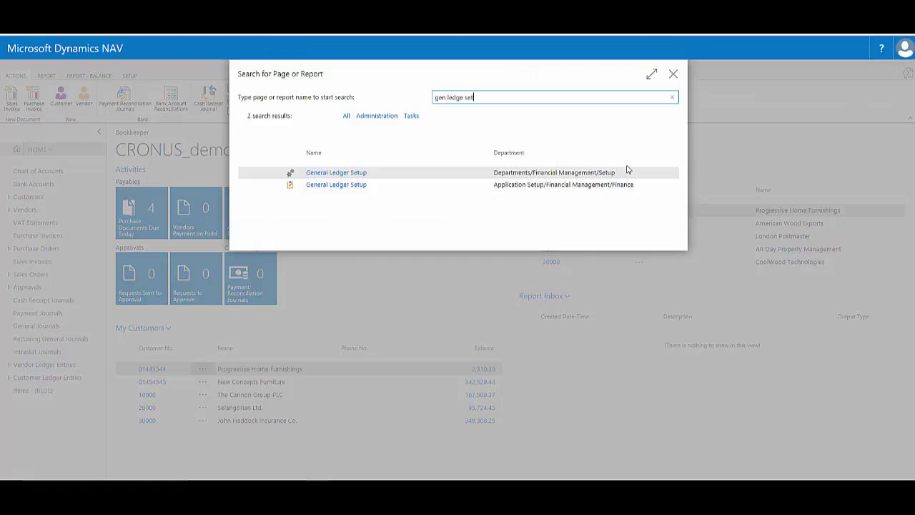
{"action": "left_click", "coordinate": [333, 174]}
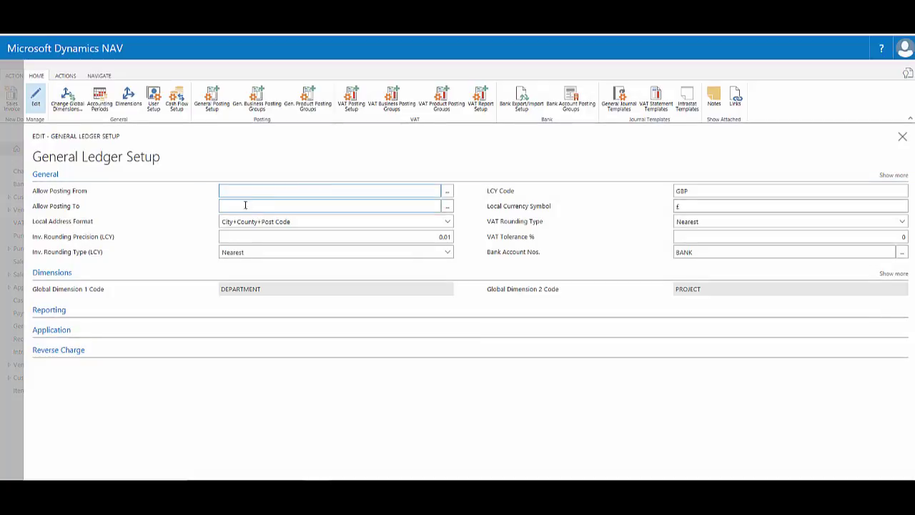
{"action": "left_click", "coordinate": [222, 191]}
{"action": "left_click", "coordinate": [903, 137]}
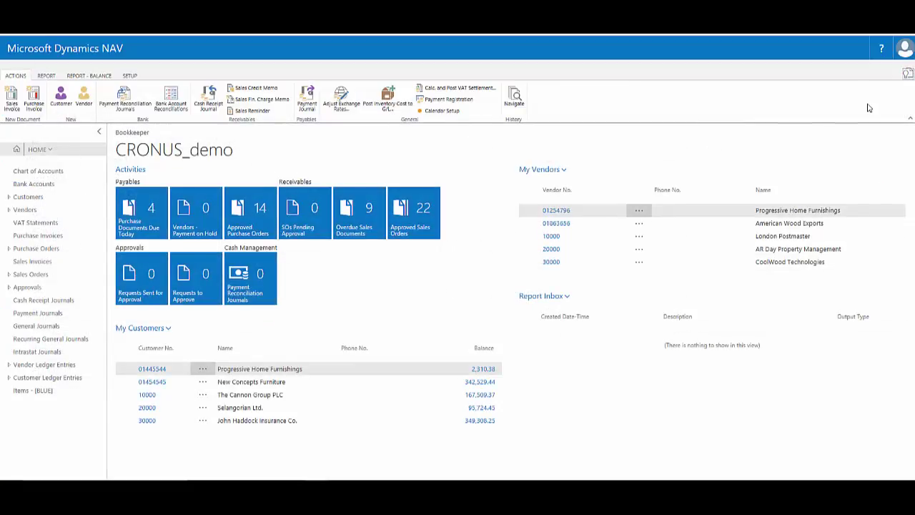
- Browse the Language list in My Settings, then keep English (United Kingdom)
{"action": "left_click", "coordinate": [904, 48]}
{"action": "left_click", "coordinate": [766, 109]}
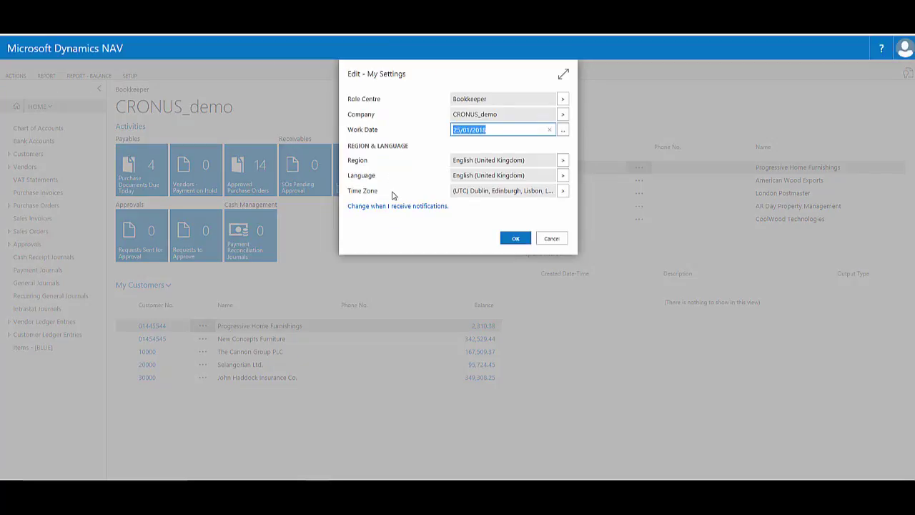
{"action": "left_click", "coordinate": [563, 162]}
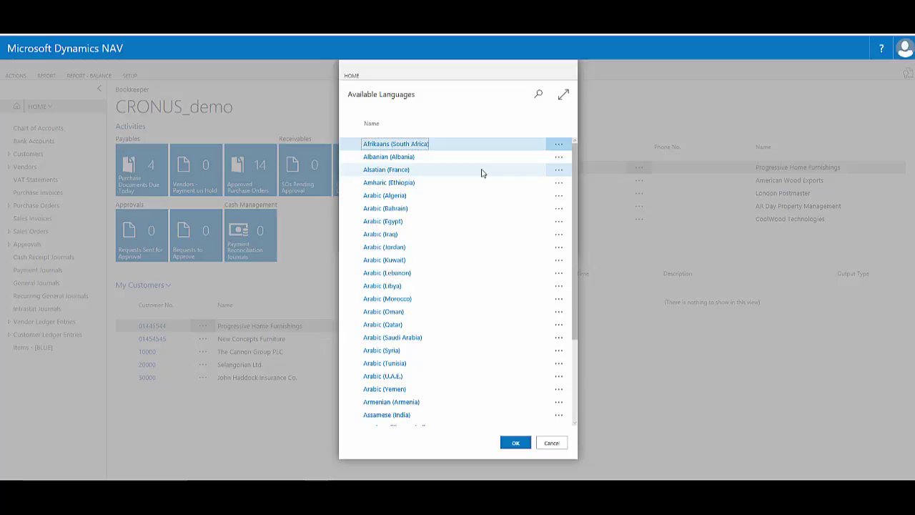
{"action": "left_click", "coordinate": [549, 442]}
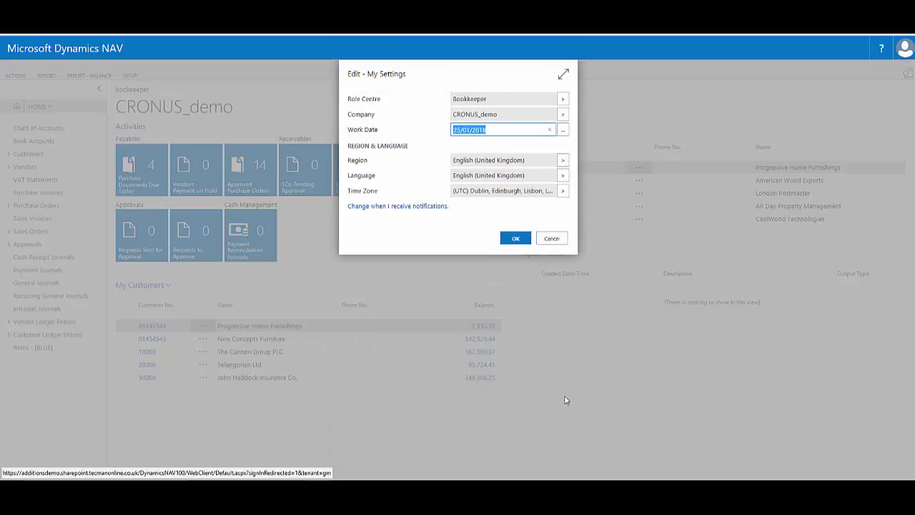
{"action": "left_click", "coordinate": [562, 178]}
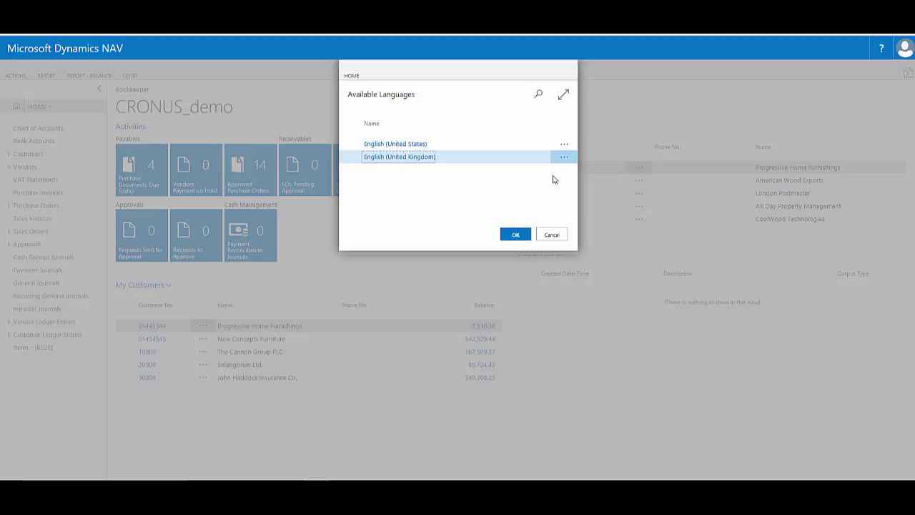
{"action": "left_click", "coordinate": [544, 236]}
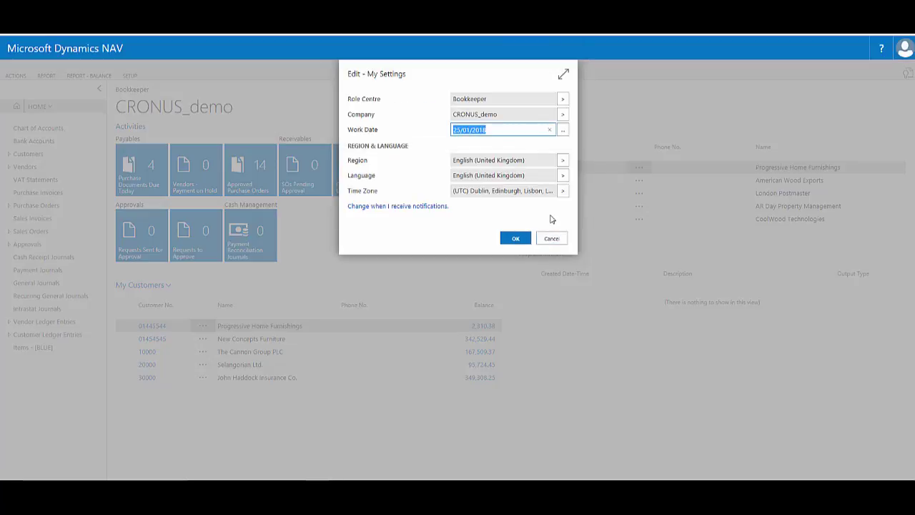
- Search the Time Zone list in My Settings for 'east'
{"action": "left_click", "coordinate": [563, 190]}
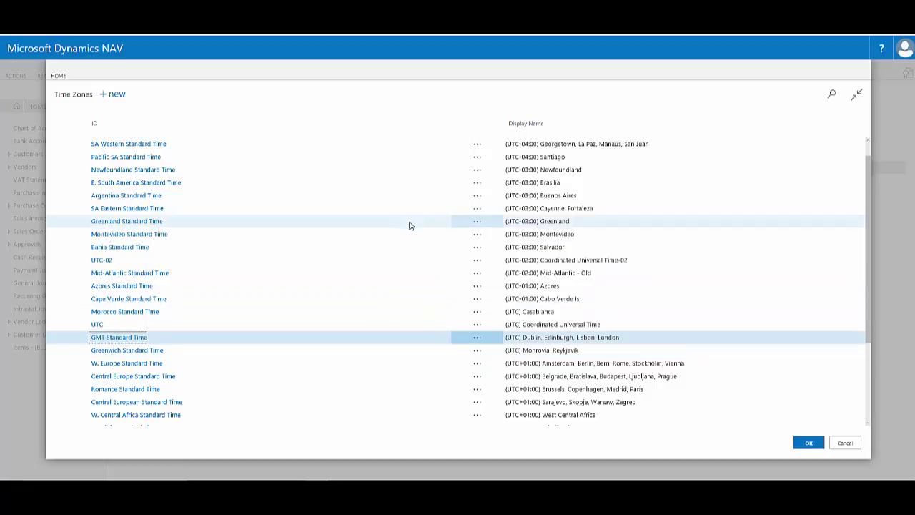
{"action": "left_click", "coordinate": [832, 95]}
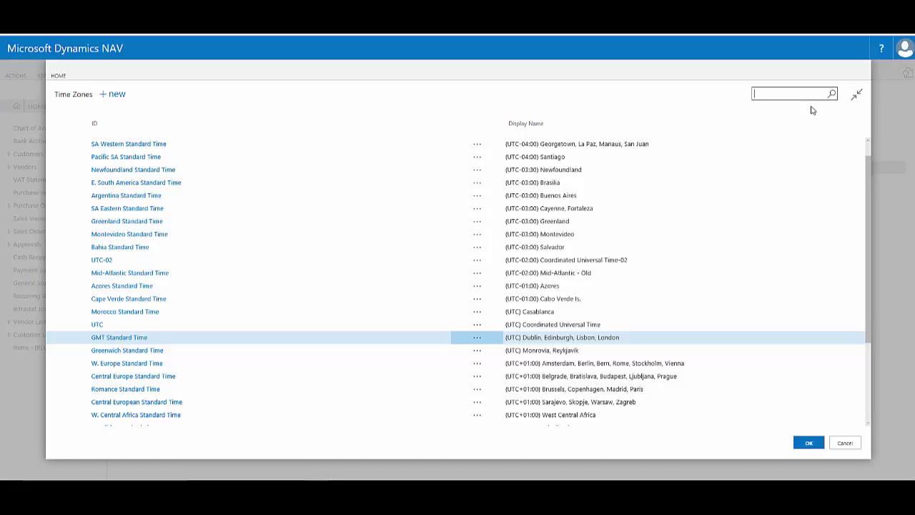
{"action": "type", "text": "east"}
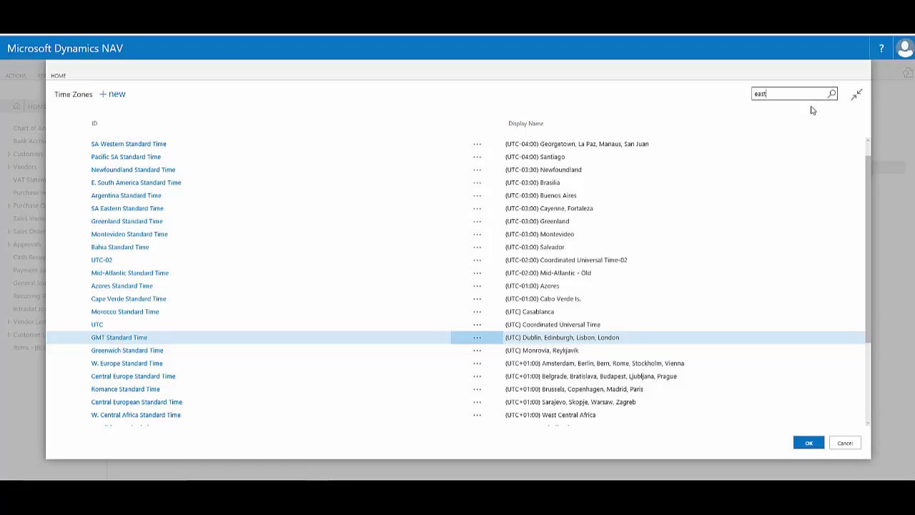